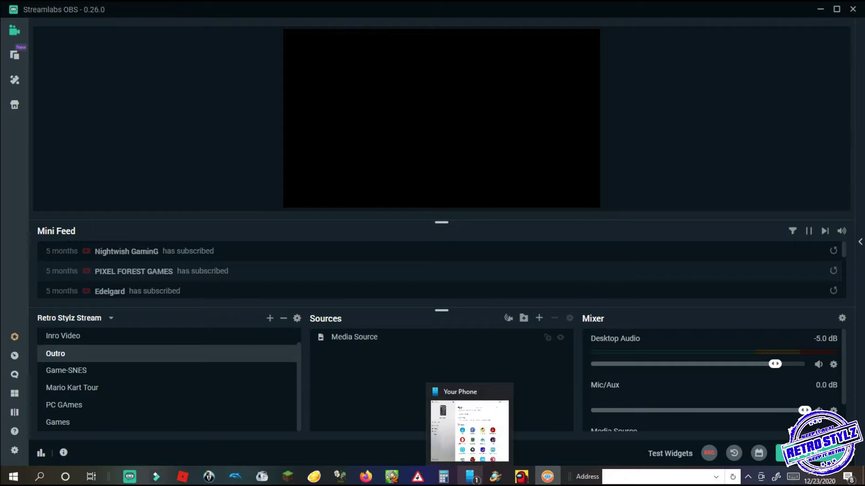
# Bring up Your Phone and use 'Open phone screen' to mirror the phone's home screen
pyautogui.click(470, 477)
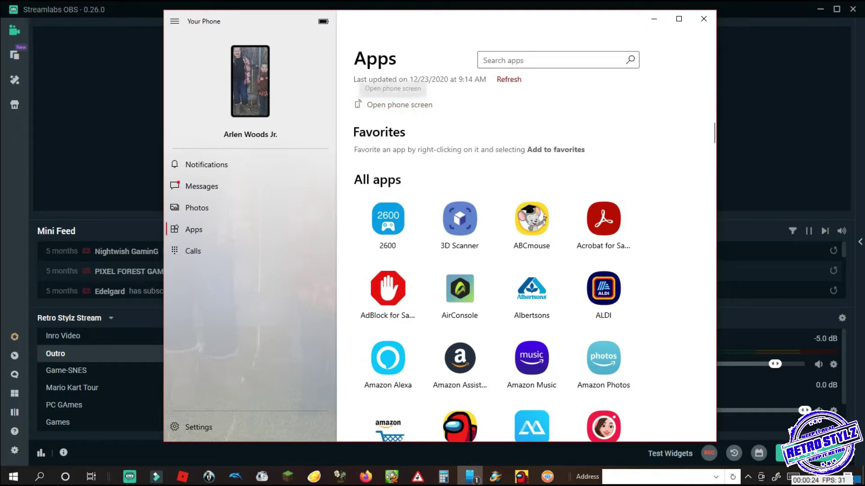
pyautogui.click(399, 104)
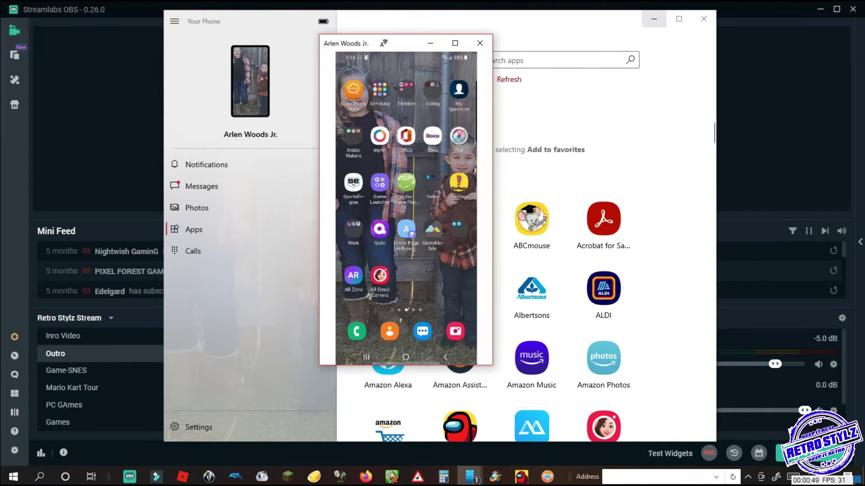
# Minimize the Your Phone apps window and move the phone mirror to the screen's right side
pyautogui.click(654, 19)
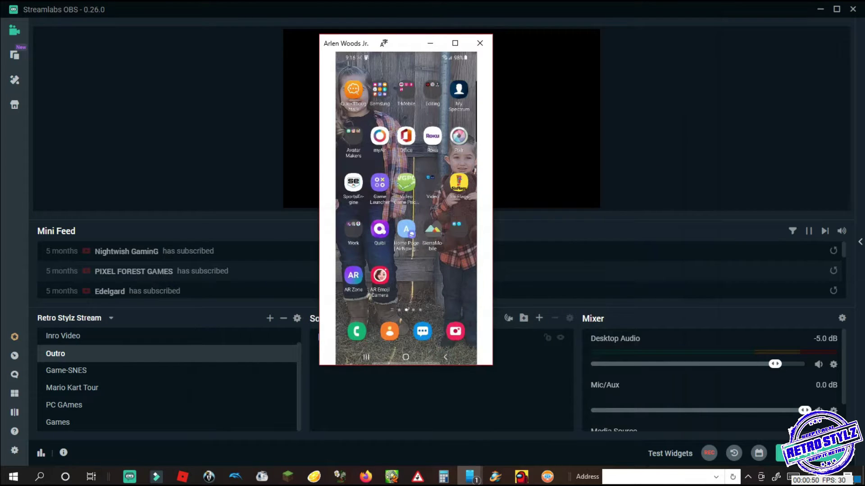
pyautogui.moveTo(405, 44); pyautogui.dragTo(177, 30)
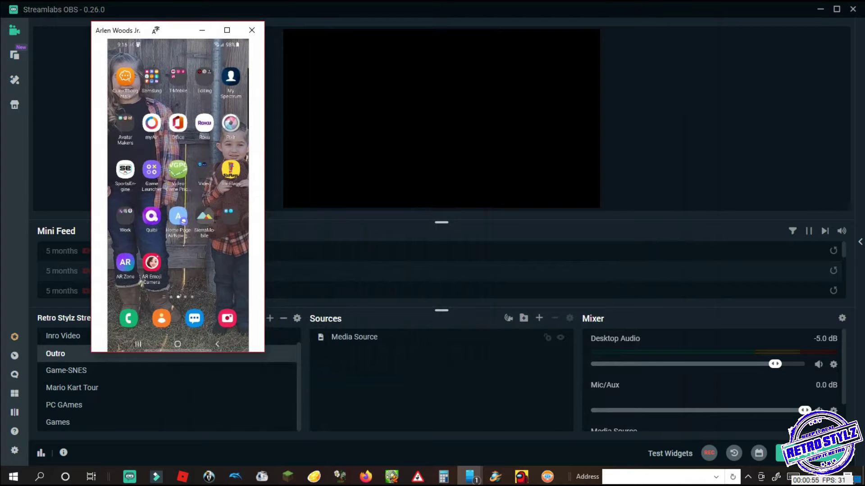
pyautogui.moveTo(177, 30); pyautogui.dragTo(712, 47)
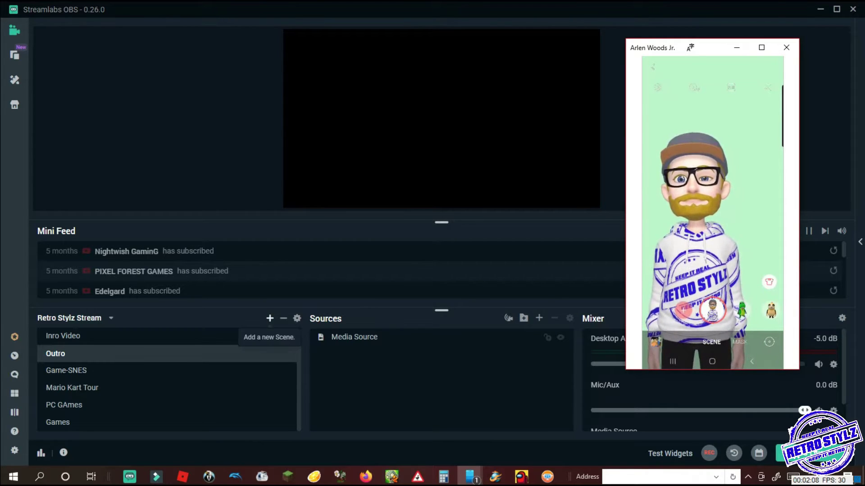
# Add a scene, replacing its default name with 'Phone'
pyautogui.click(269, 319)
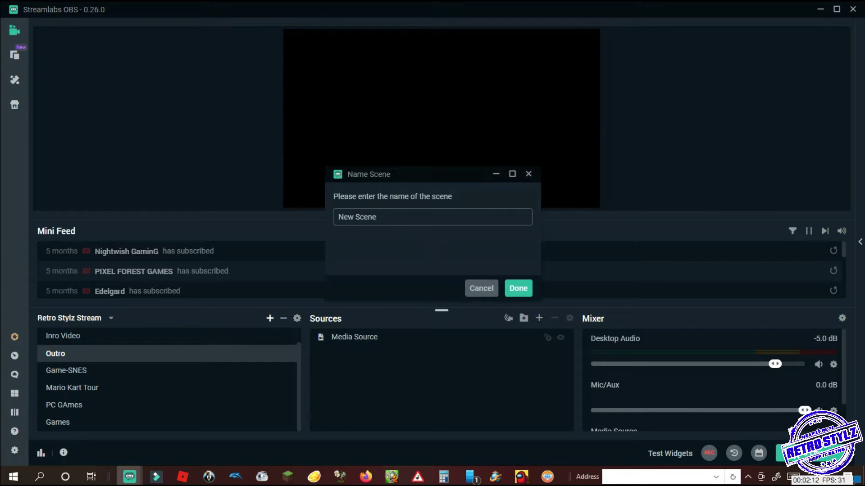
pyautogui.hotkey('ctrl', 'a')
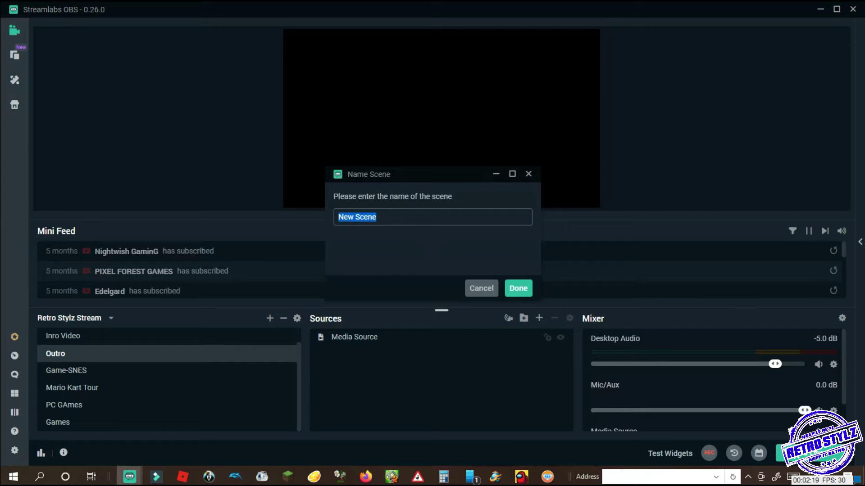
pyautogui.write('Pho')
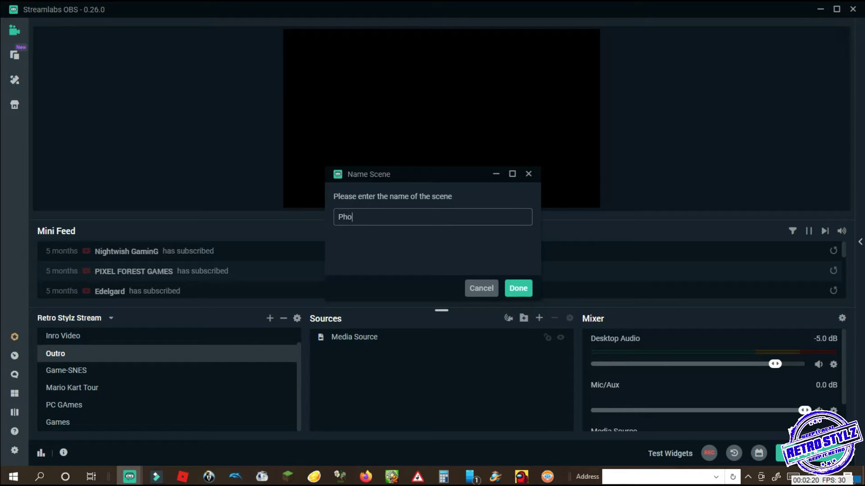
pyautogui.write('ne')
pyautogui.click(517, 288)
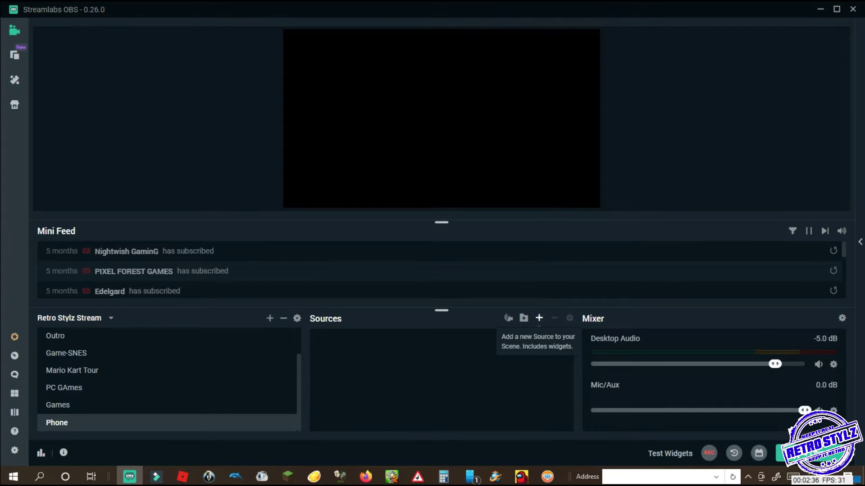
# Add a new Window Capture source named 'Phone', keeping its default capture settings
pyautogui.click(539, 318)
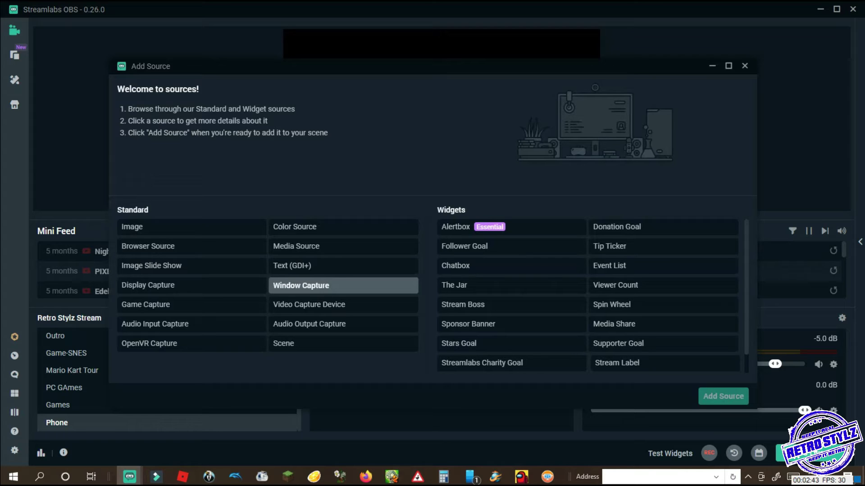
pyautogui.click(315, 285)
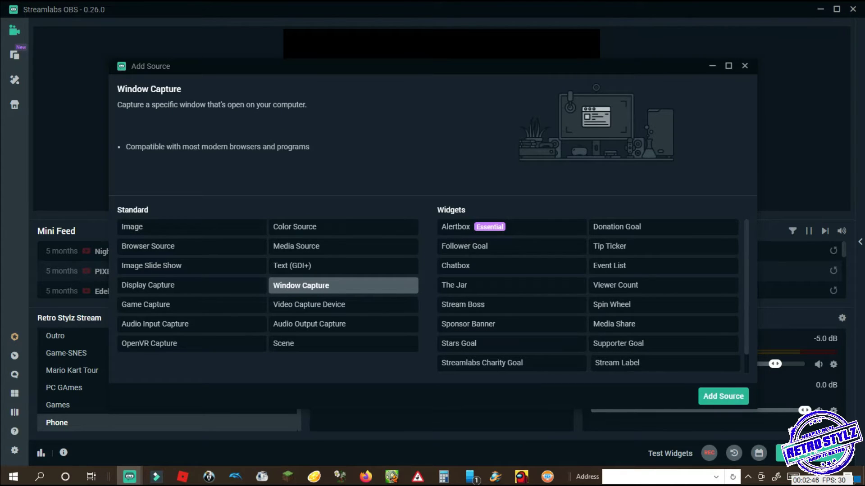
pyautogui.click(722, 396)
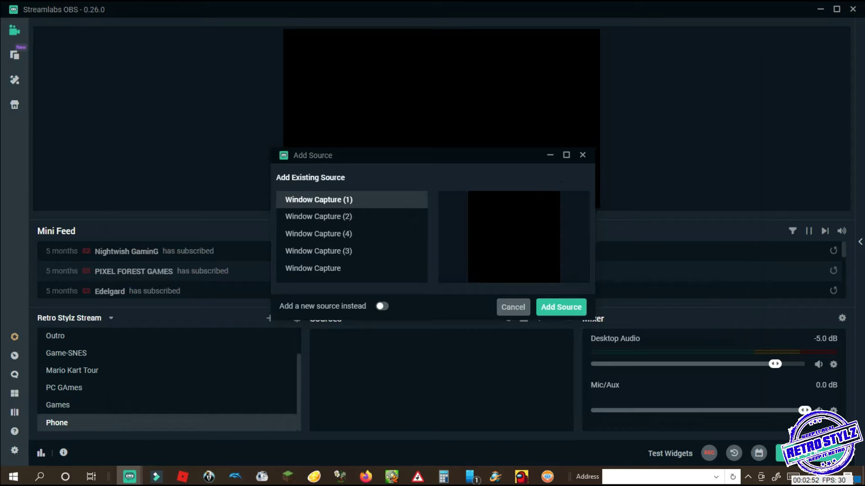
pyautogui.click(382, 307)
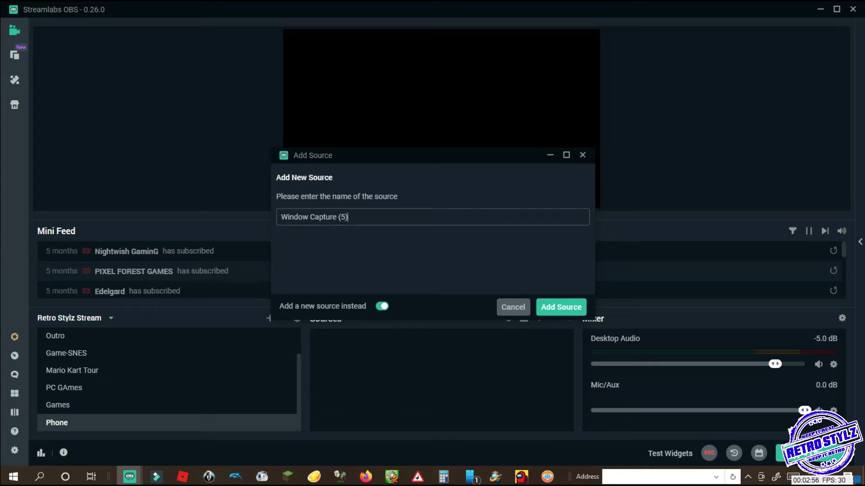
pyautogui.hotkey('ctrl', 'a')
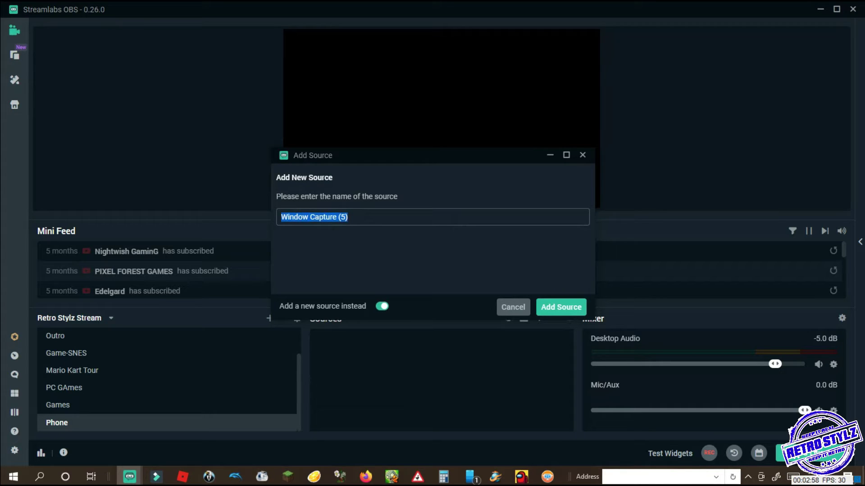
pyautogui.write('Phone')
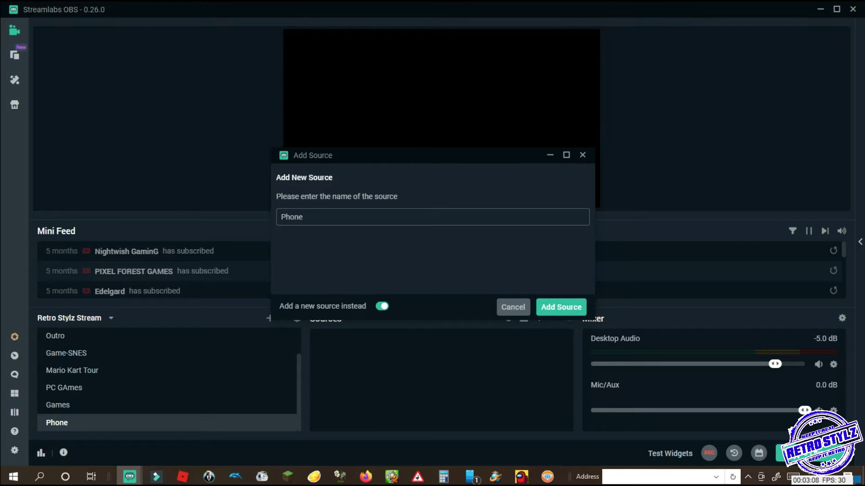
pyautogui.click(561, 307)
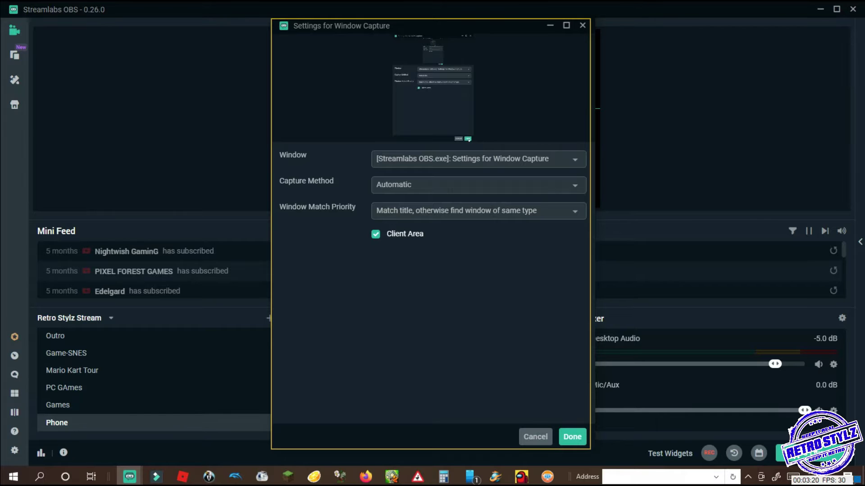
pyautogui.click(572, 436)
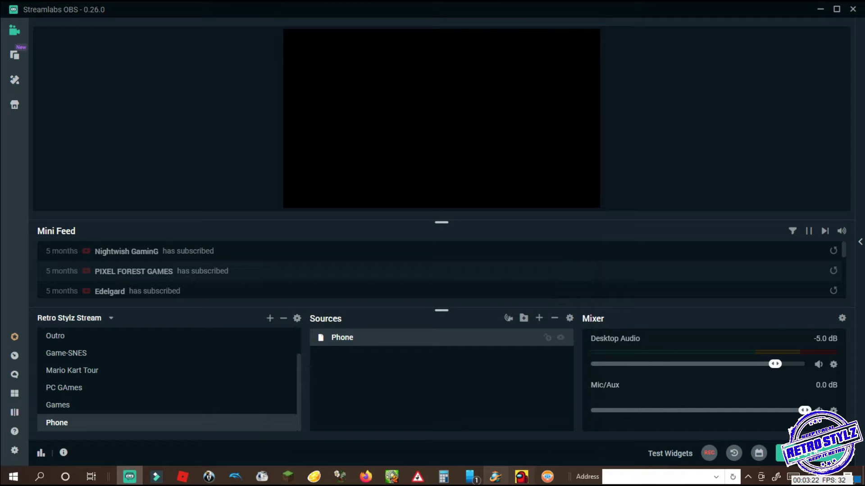
# Bring the phone mirror forward, then delete the 'Phone' source from the scene
pyautogui.moveTo(469, 477)
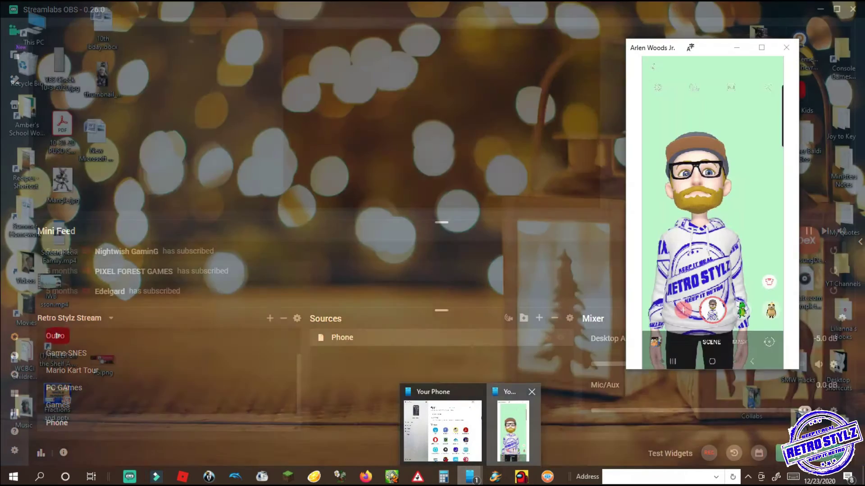
pyautogui.click(513, 431)
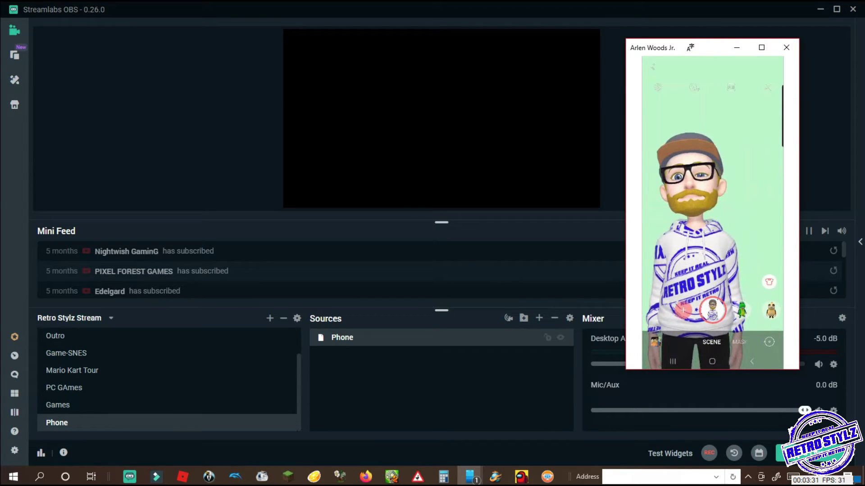
pyautogui.hotkey('alt', 'Tab')
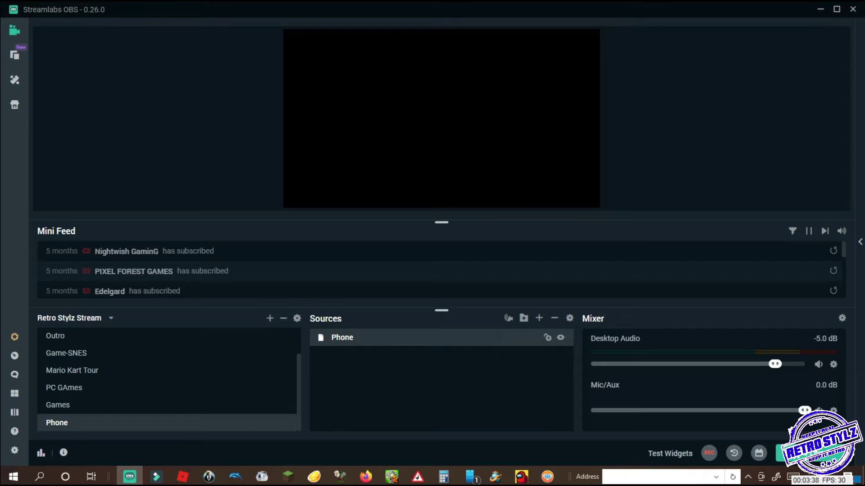
pyautogui.click(555, 318)
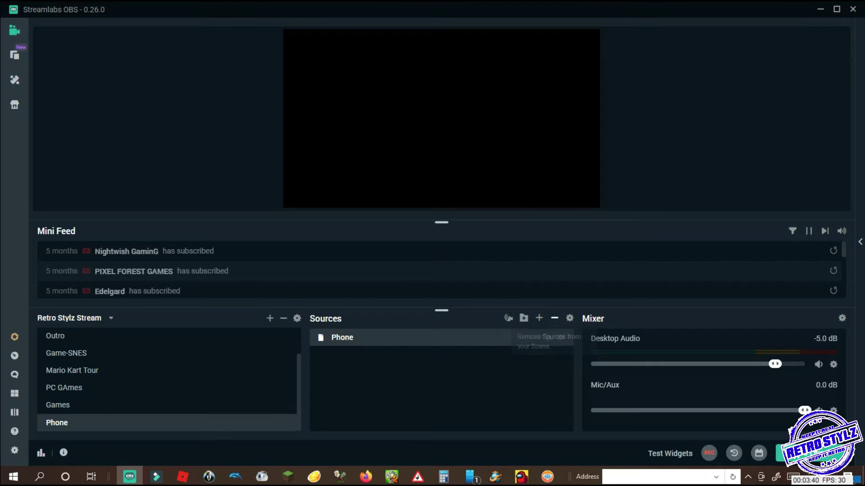
pyautogui.press('Return')
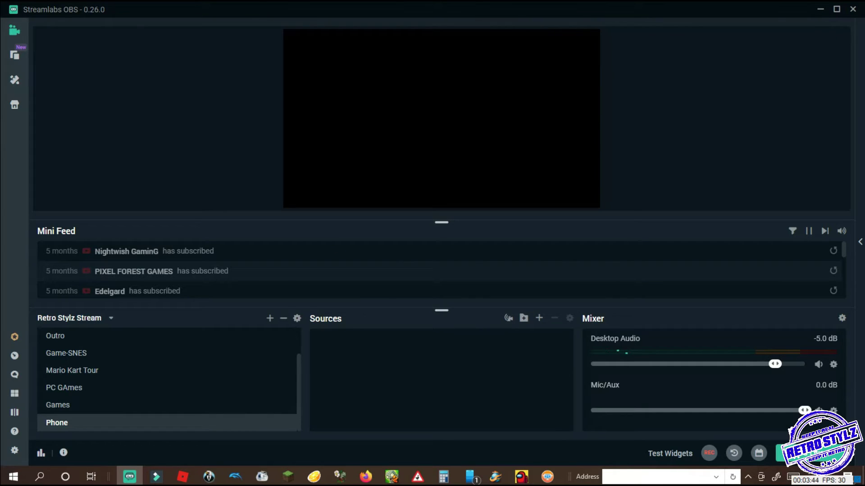
# Add a Video Capture Device source with its default name and LGPLite Stream Engine device
pyautogui.click(538, 318)
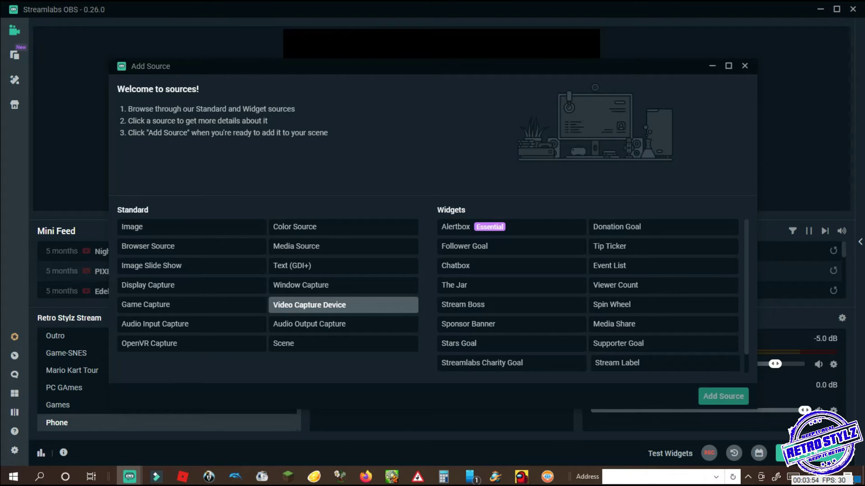
pyautogui.click(309, 305)
pyautogui.click(723, 396)
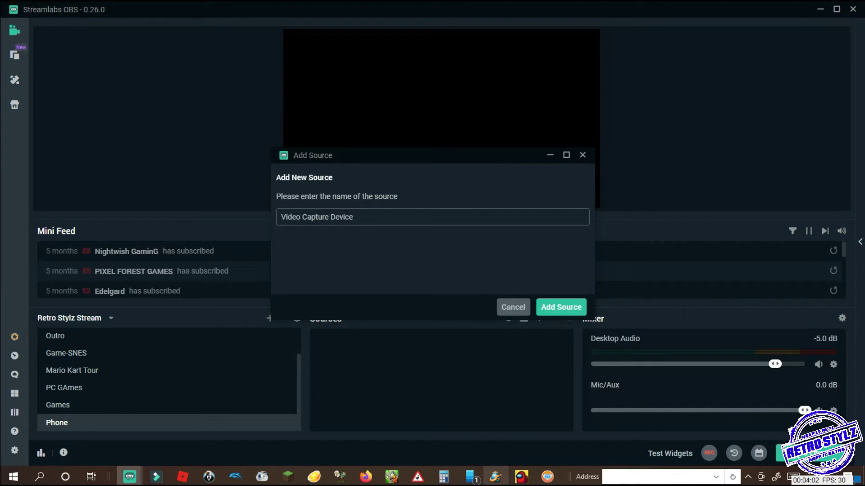
pyautogui.click(518, 430)
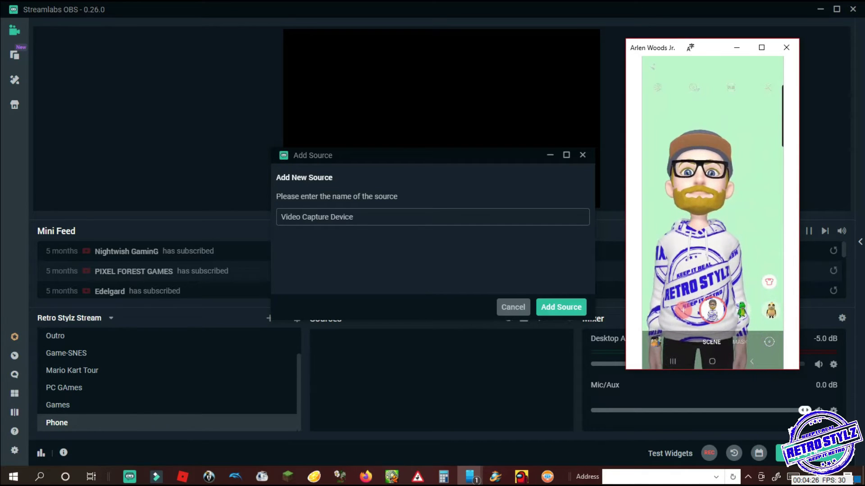
pyautogui.press('Return')
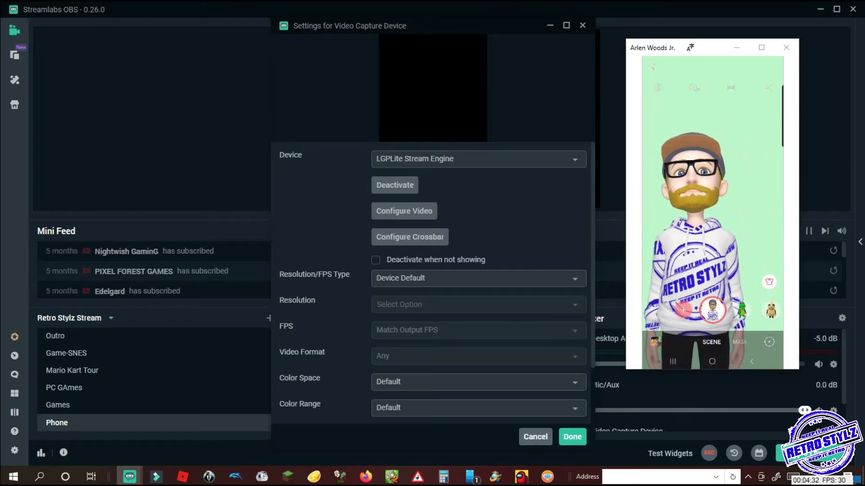
pyautogui.click(572, 437)
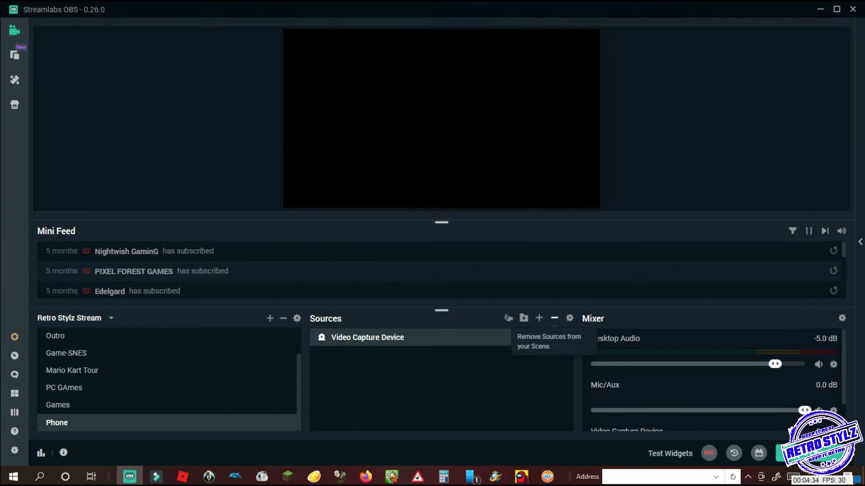
# Swap the Video Capture Device for a new Window Capture (5) capturing '[YourPhone.exe]: Your Phone'
pyautogui.click(554, 319)
pyautogui.press('Return')
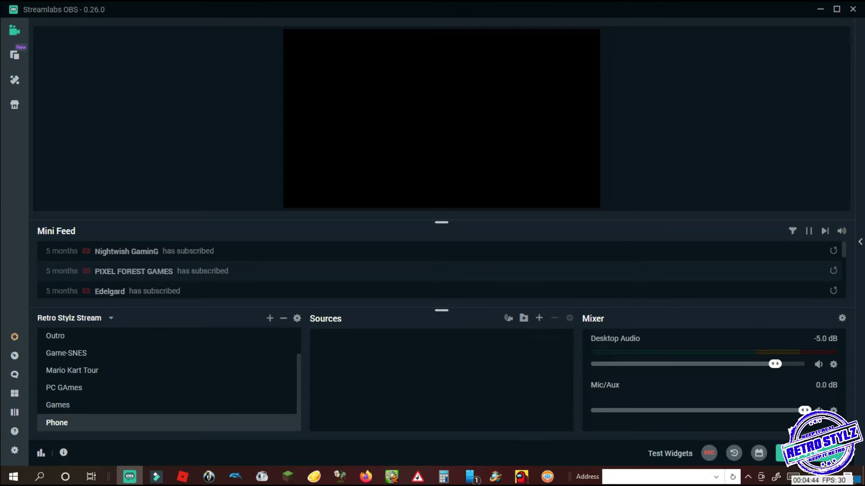
pyautogui.click(539, 318)
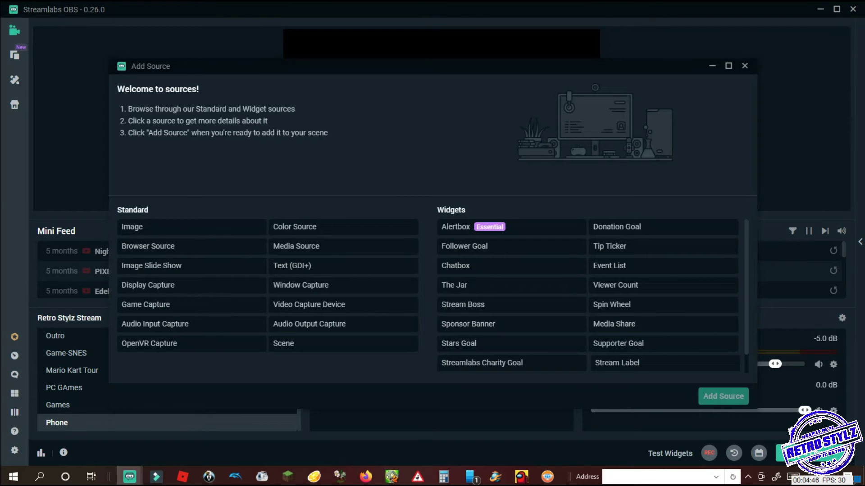
pyautogui.click(301, 285)
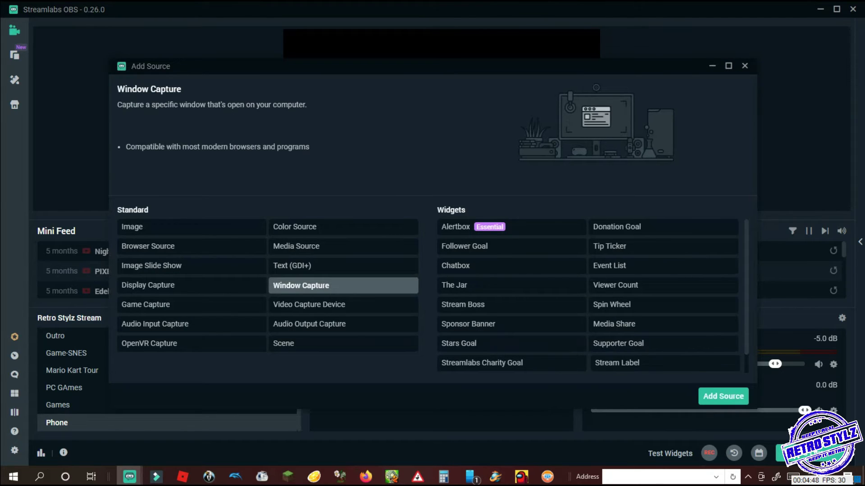
pyautogui.click(721, 396)
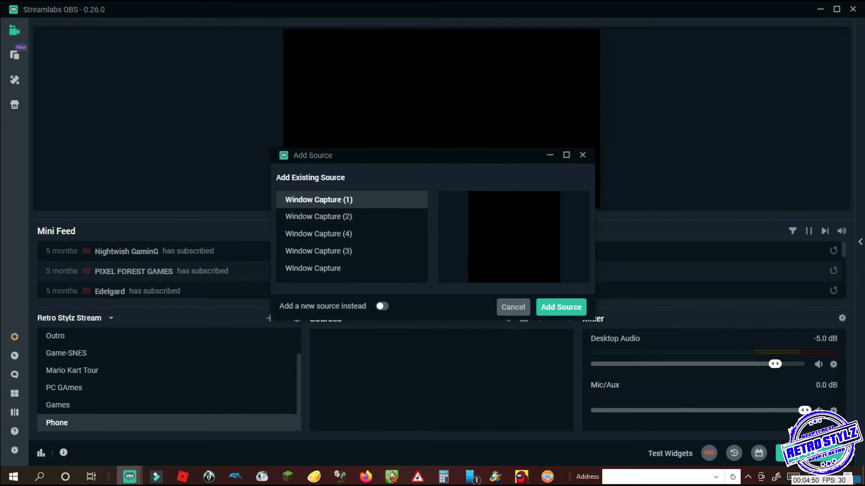
pyautogui.click(382, 306)
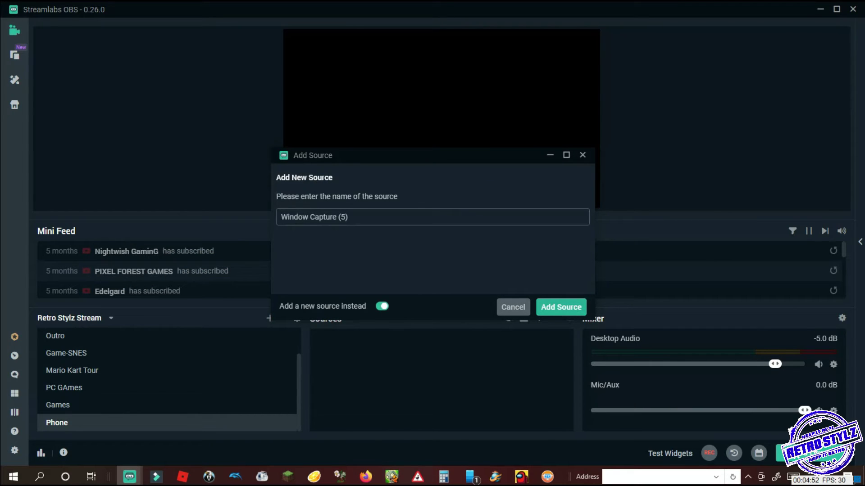
pyautogui.press('Return')
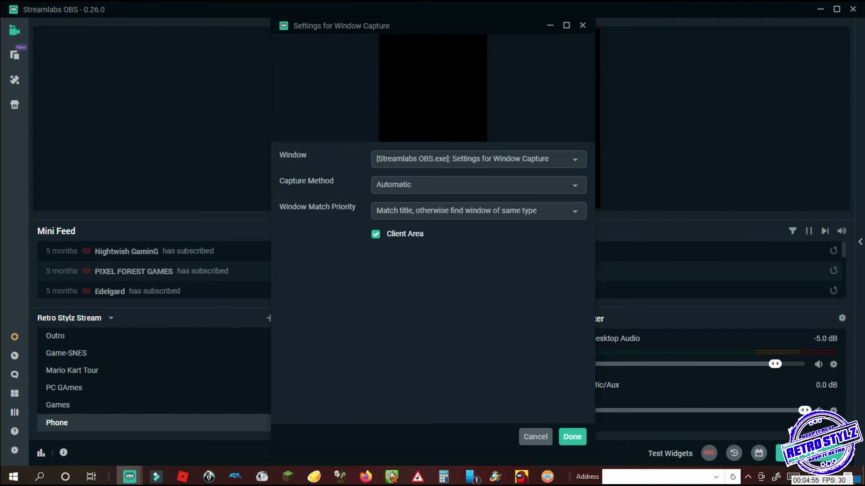
pyautogui.click(477, 159)
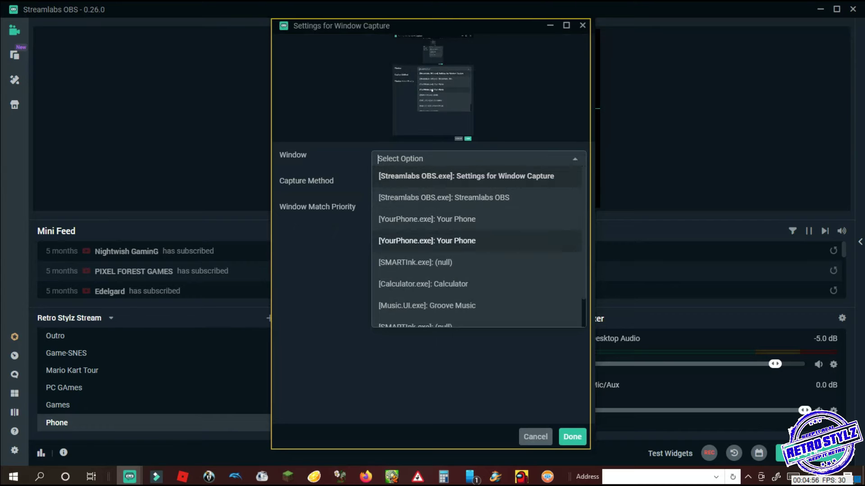
pyautogui.click(427, 240)
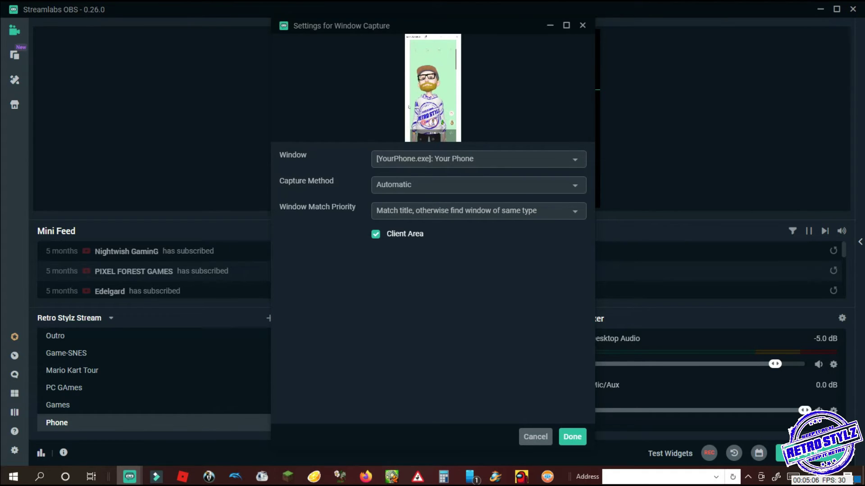
pyautogui.click(572, 437)
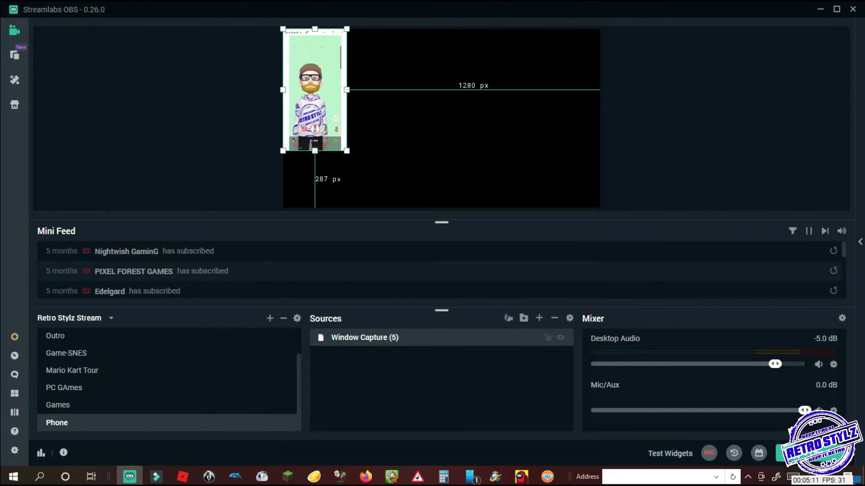
# Stretch the phone capture down to the canvas bottom, then view its properties and cancel
pyautogui.moveTo(346, 150); pyautogui.dragTo(377, 208)
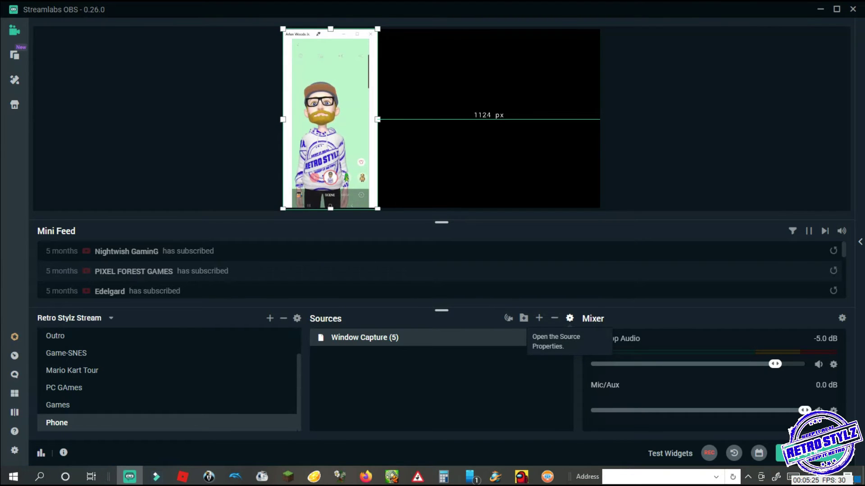
pyautogui.click(570, 318)
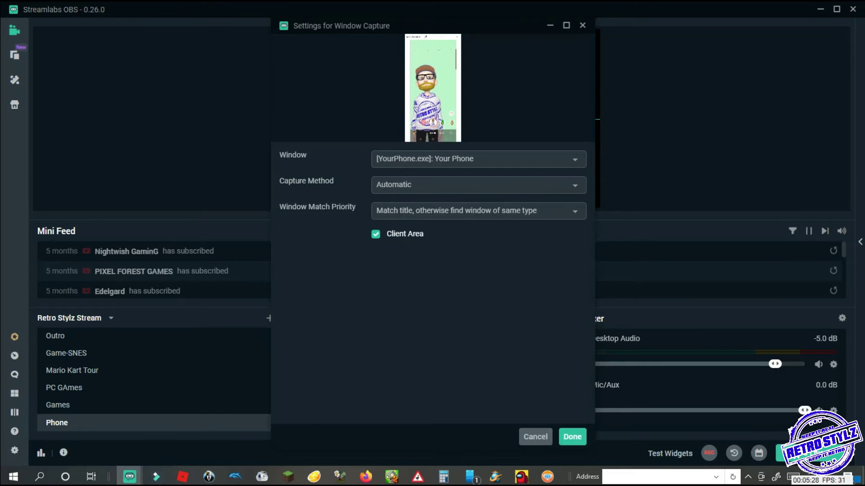
pyautogui.click(535, 437)
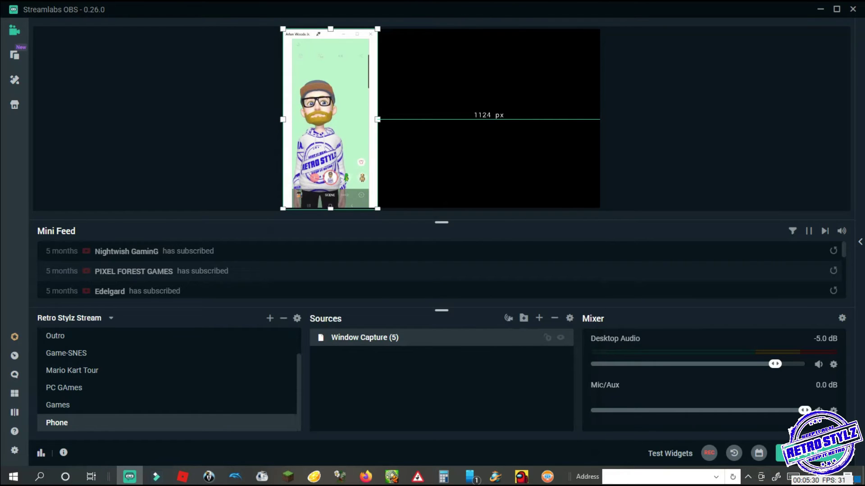
# Add a Chroma Key filter to Window Capture (5) through its Filters menu
pyautogui.rightClick(510, 337)
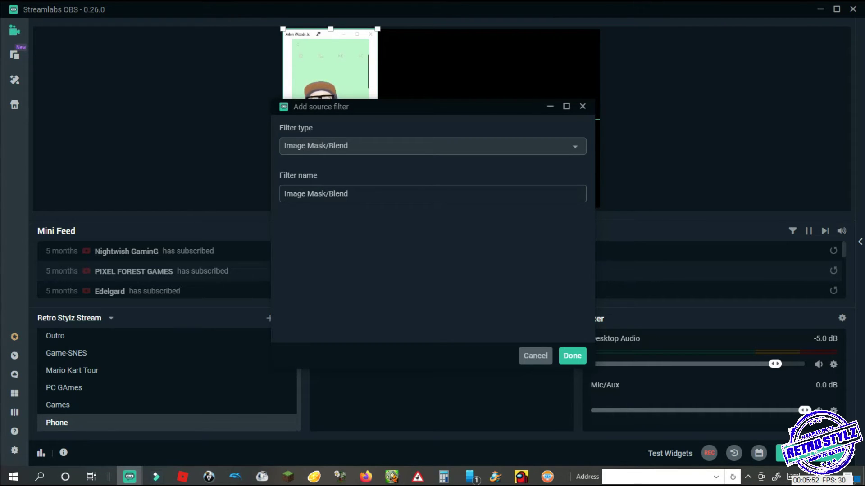
pyautogui.click(315, 145)
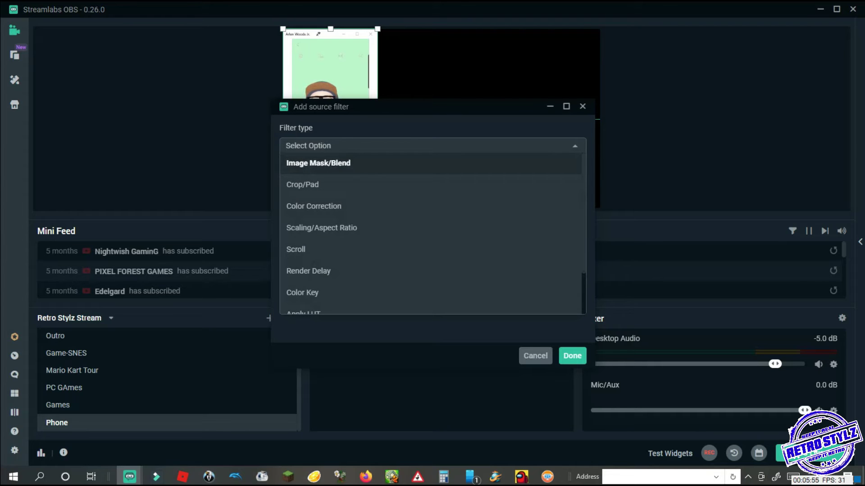
pyautogui.scroll(-1, 433, 225)
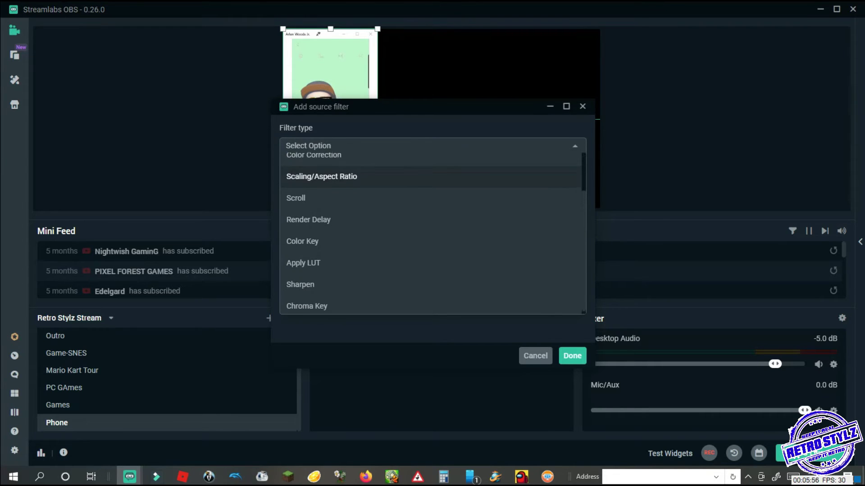
pyautogui.press('Down')
pyautogui.press('Down')
pyautogui.press('Down')
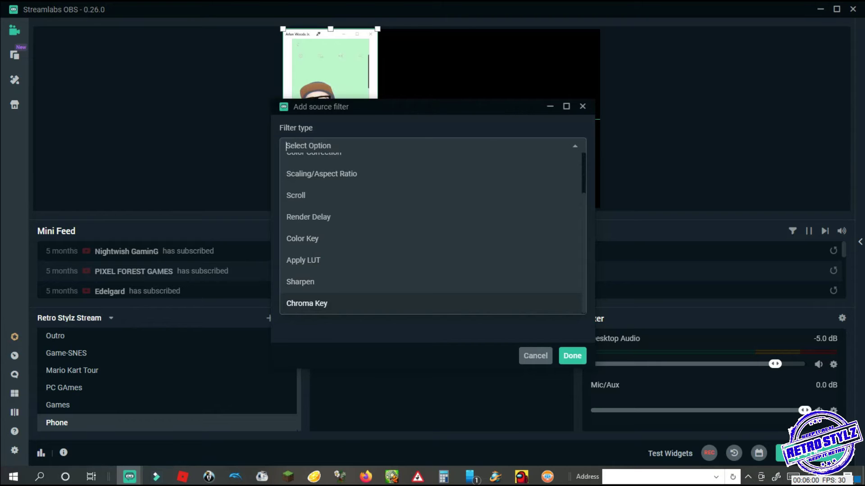
pyautogui.press('Return')
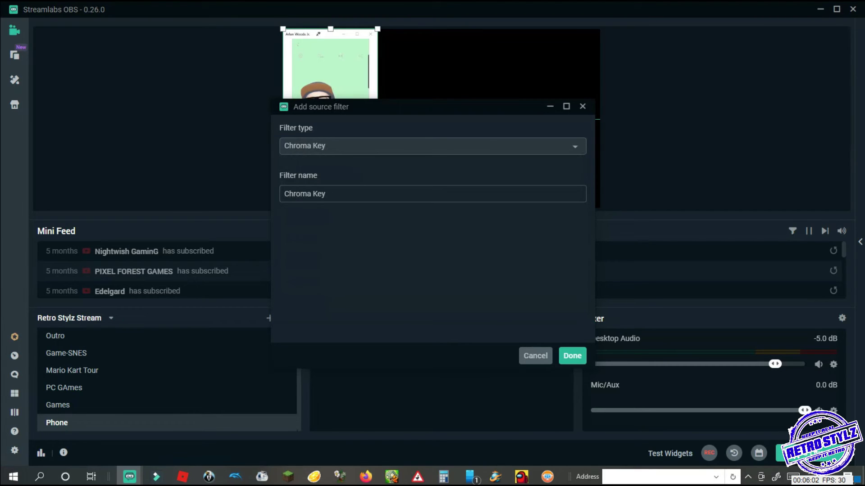
pyautogui.click(573, 356)
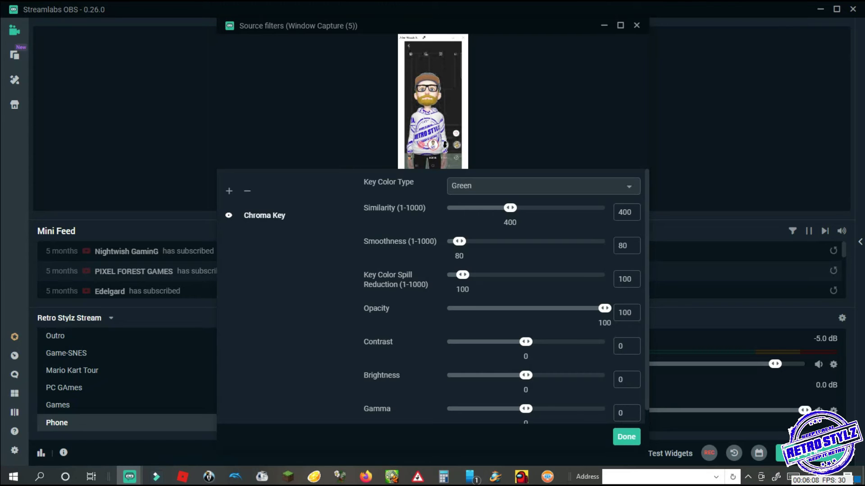
# Set the key color to Green and give AR Emoji Camera's scene mode a plain light-green background
pyautogui.click(454, 185)
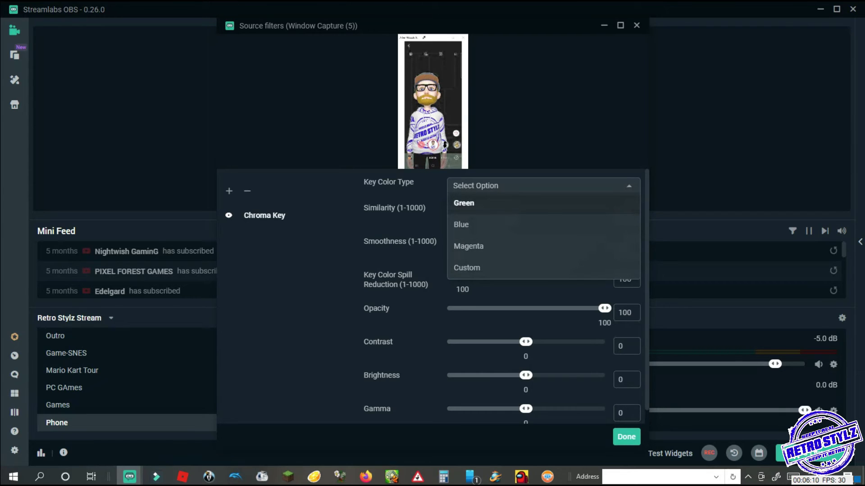
pyautogui.press('Return')
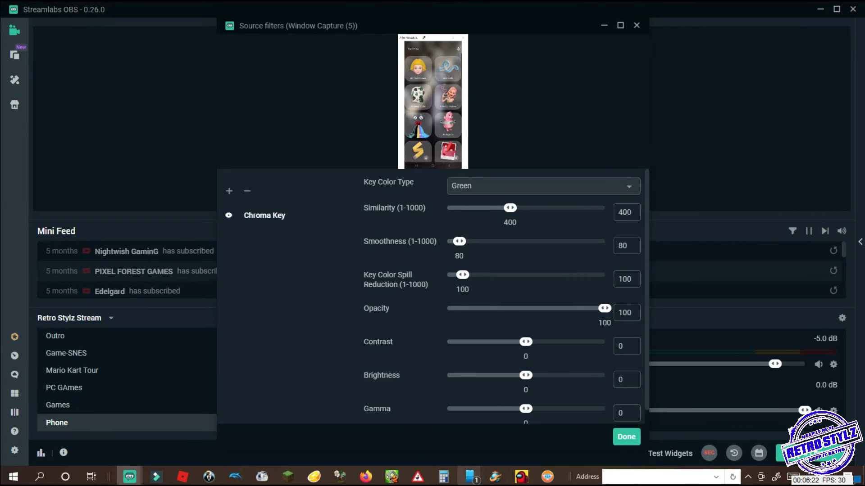
pyautogui.moveTo(470, 476)
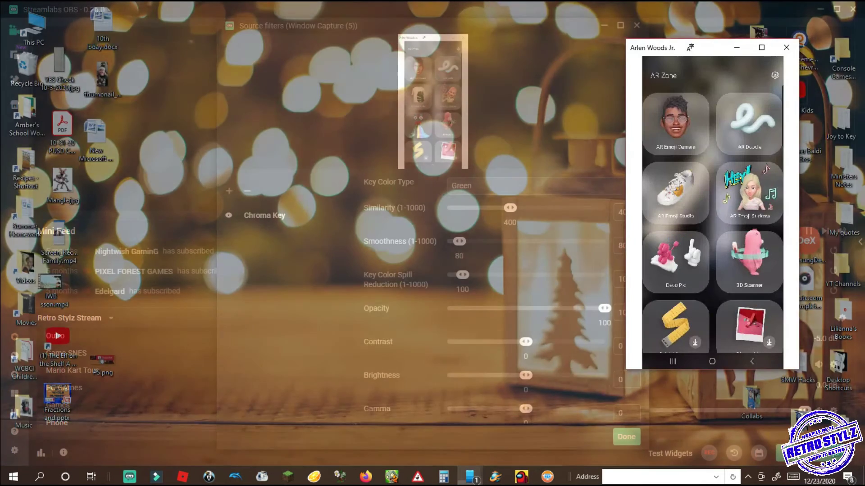
pyautogui.click(518, 435)
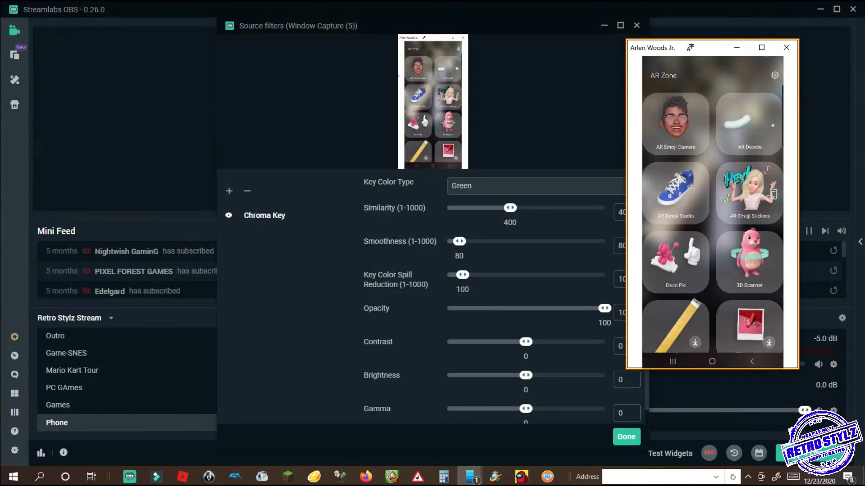
pyautogui.click(676, 122)
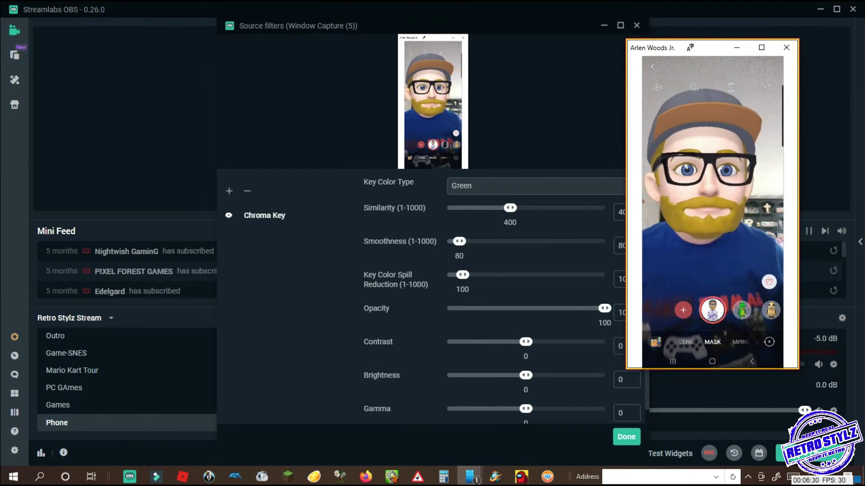
pyautogui.click(686, 342)
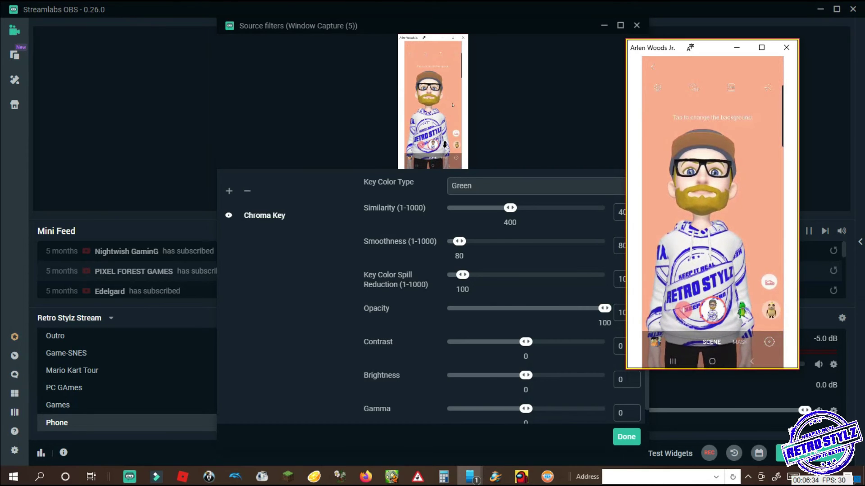
pyautogui.click(759, 210)
pyautogui.click(760, 210)
pyautogui.click(759, 210)
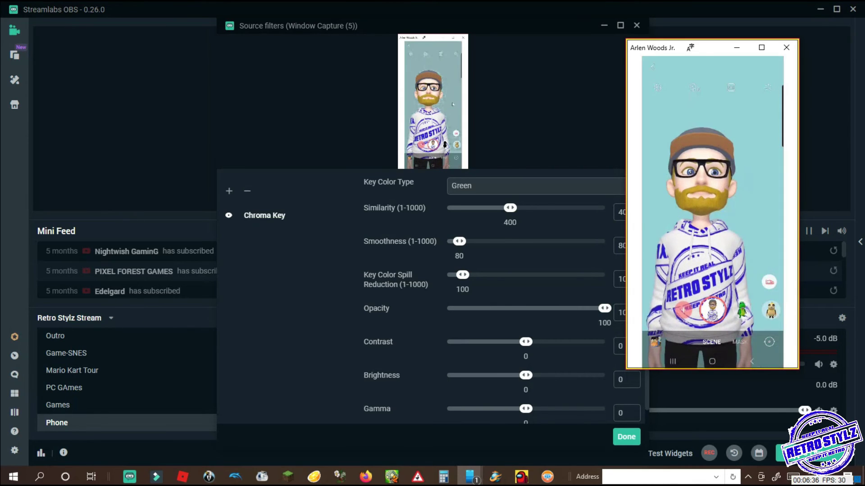
pyautogui.click(759, 210)
pyautogui.click(759, 210)
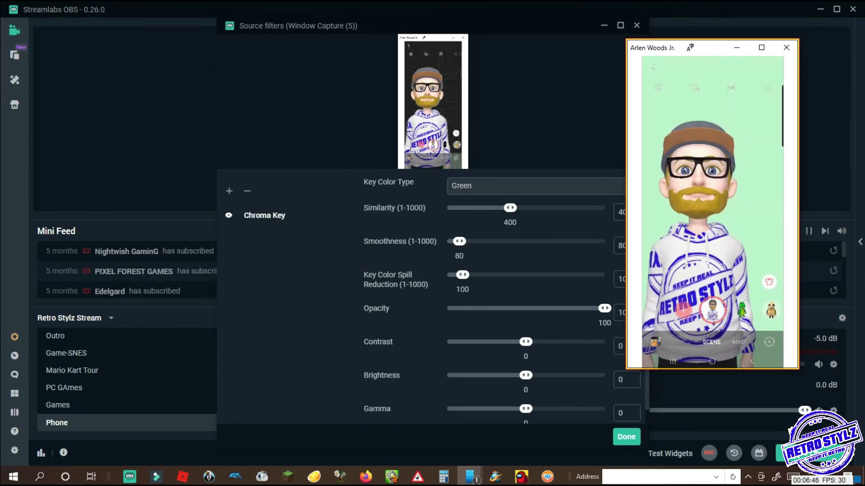
# Lower the Chroma Key similarity to 399 and close the filter settings
pyautogui.hotkey('alt', 'Tab')
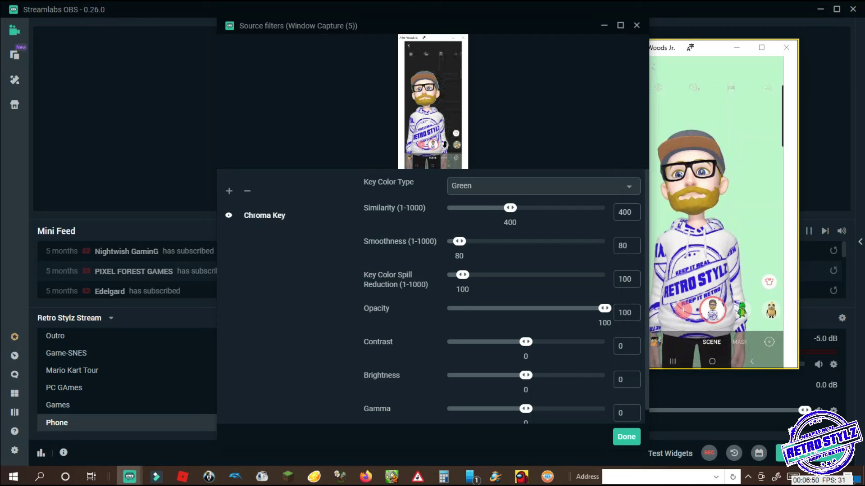
pyautogui.scroll(-1, 502, 297)
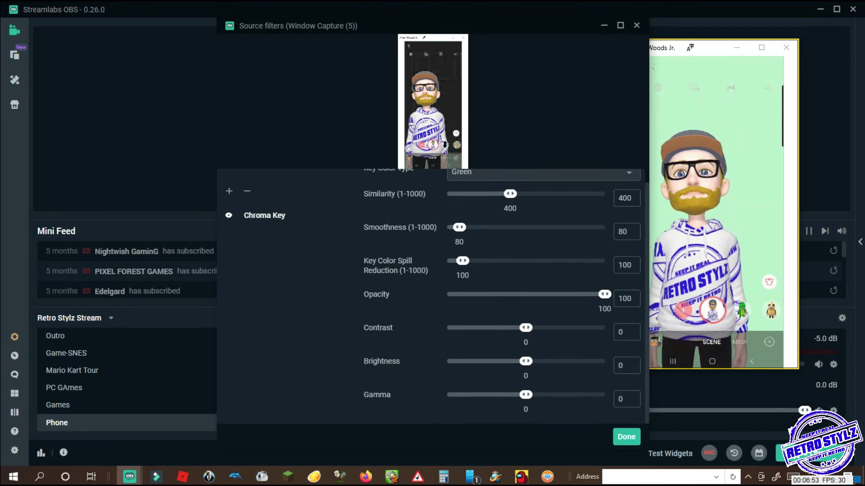
pyautogui.scroll(1, 502, 296)
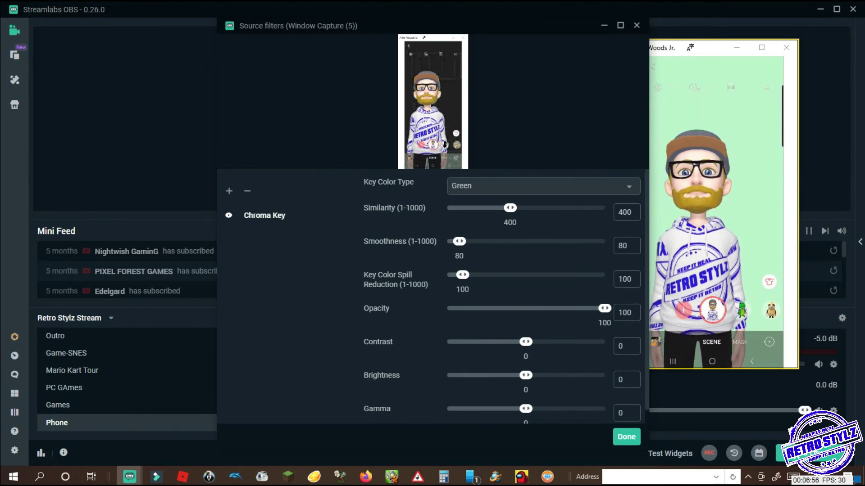
pyautogui.moveTo(510, 208)
pyautogui.mouseDown()
pyautogui.moveTo(490, 208)
pyautogui.moveTo(546, 208)
pyautogui.moveTo(500, 208)
pyautogui.moveTo(510, 208)
pyautogui.mouseUp()
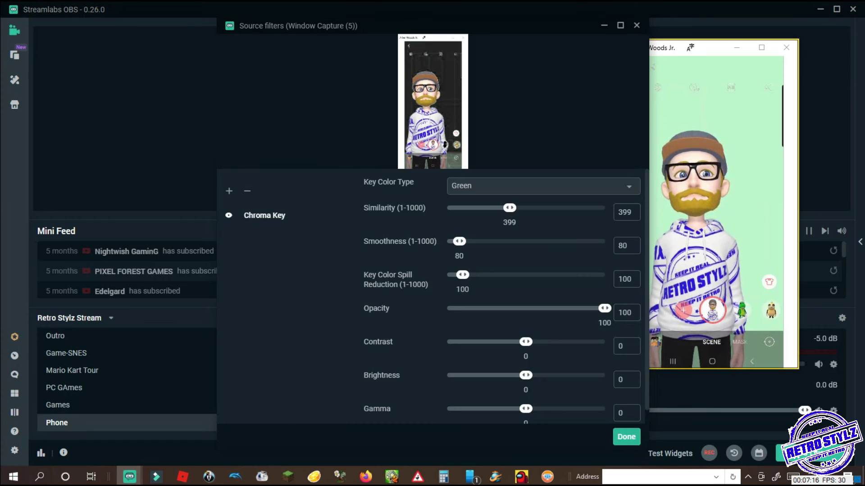
pyautogui.press('Escape')
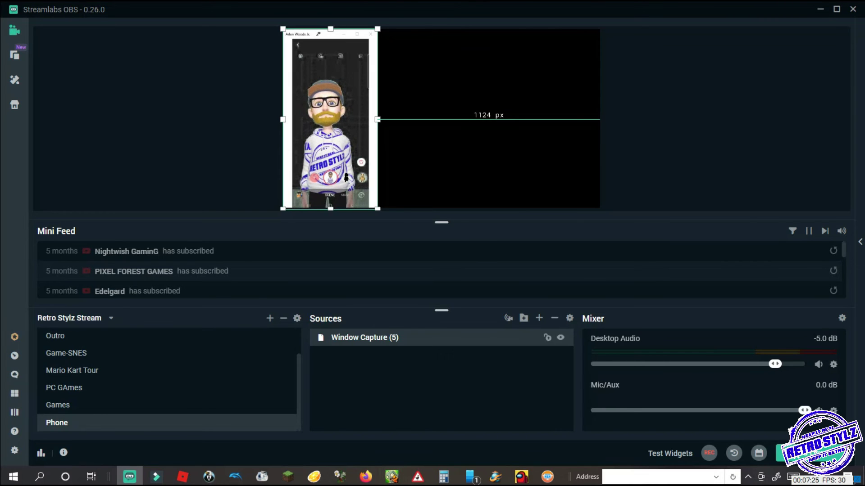
# Start adding an Image source and preview the existing Image (5) through Image (8) sources
pyautogui.click(539, 318)
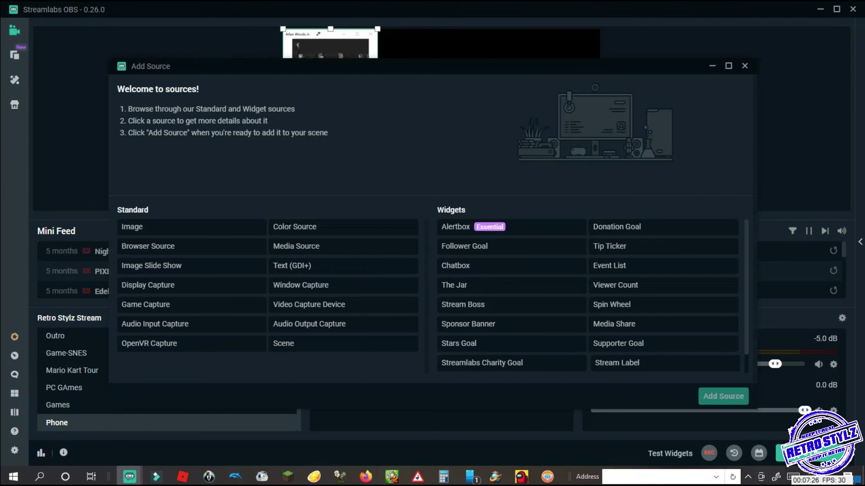
pyautogui.click(191, 227)
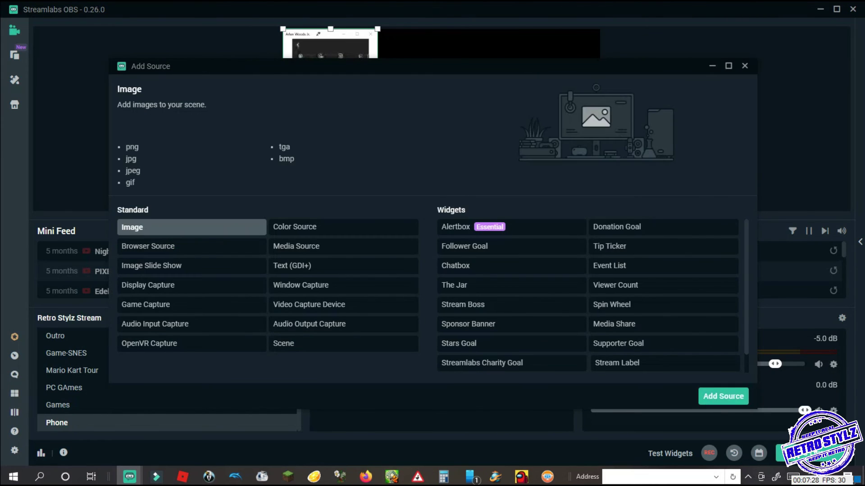
pyautogui.click(723, 396)
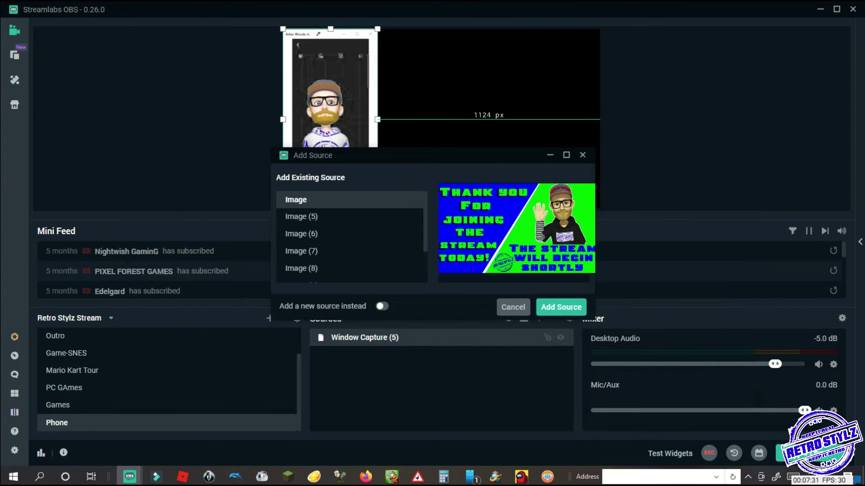
pyautogui.click(302, 217)
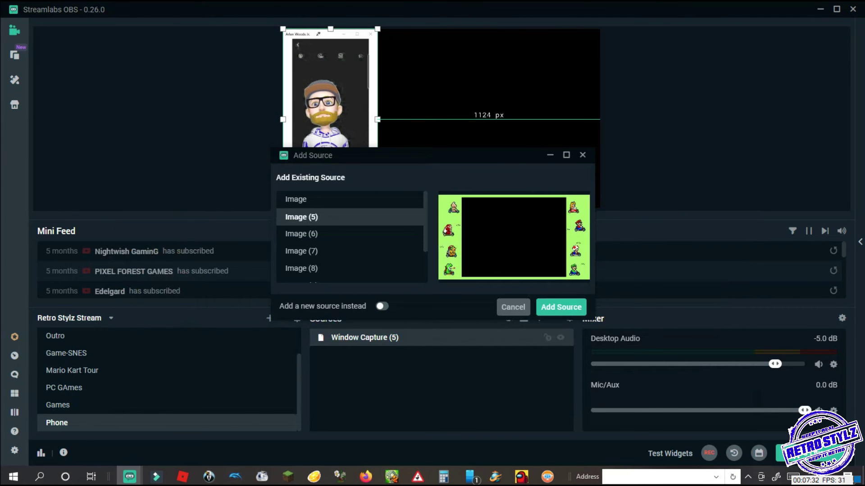
pyautogui.click(301, 234)
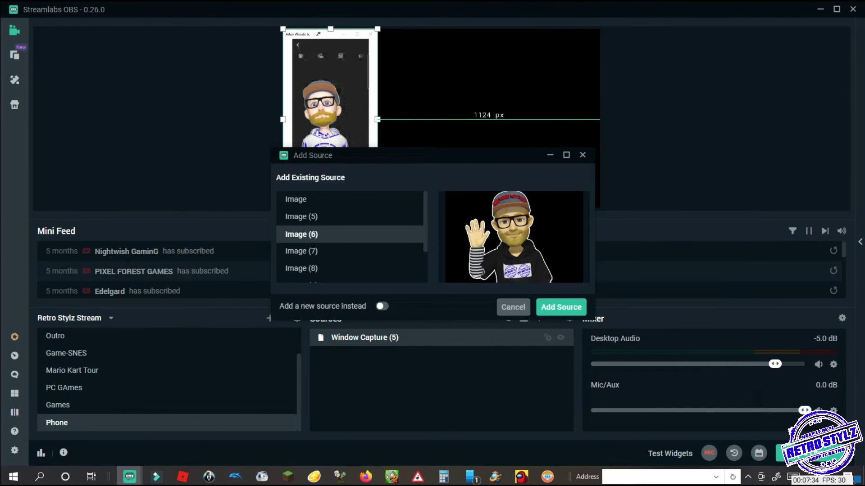
pyautogui.click(302, 251)
pyautogui.click(301, 268)
# Add the Mario-style Image (9), shrink it to fit, and layer Window Capture (5) above it
pyautogui.scroll(-1, 302, 268)
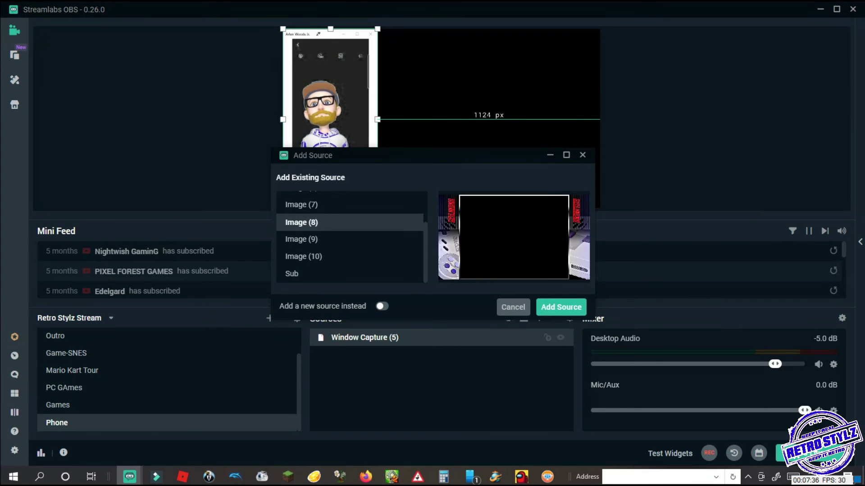
pyautogui.click(302, 239)
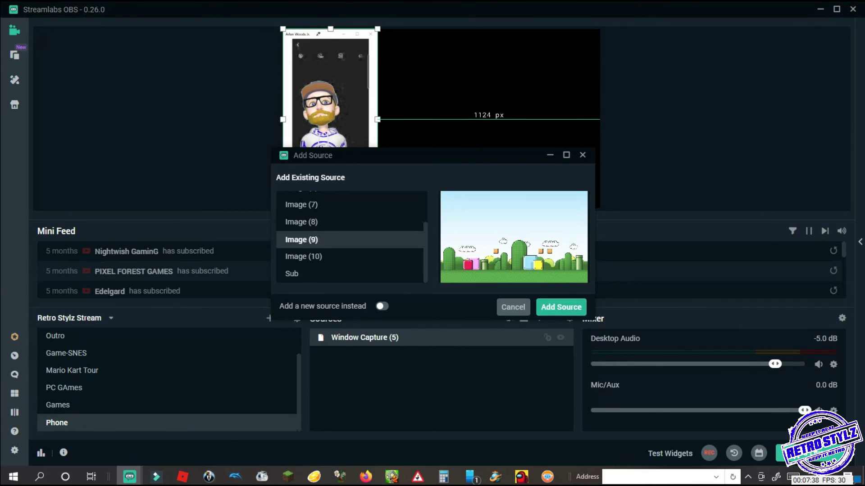
pyautogui.press('Return')
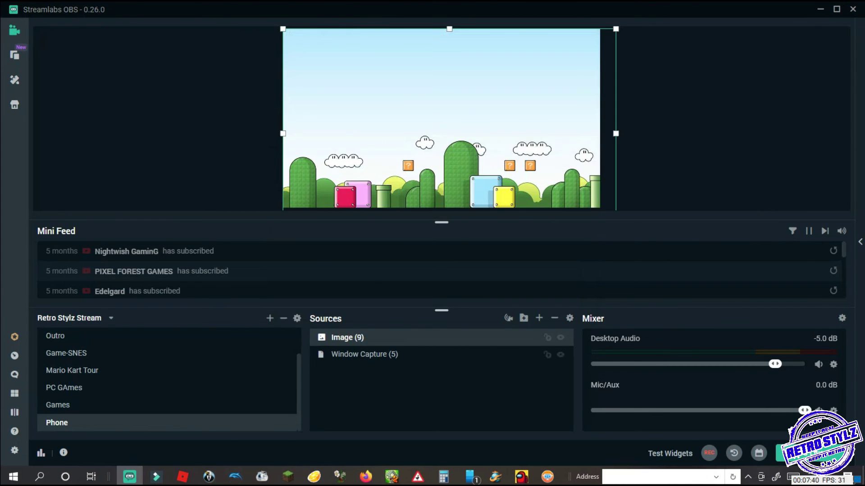
pyautogui.moveTo(615, 29); pyautogui.dragTo(597, 35)
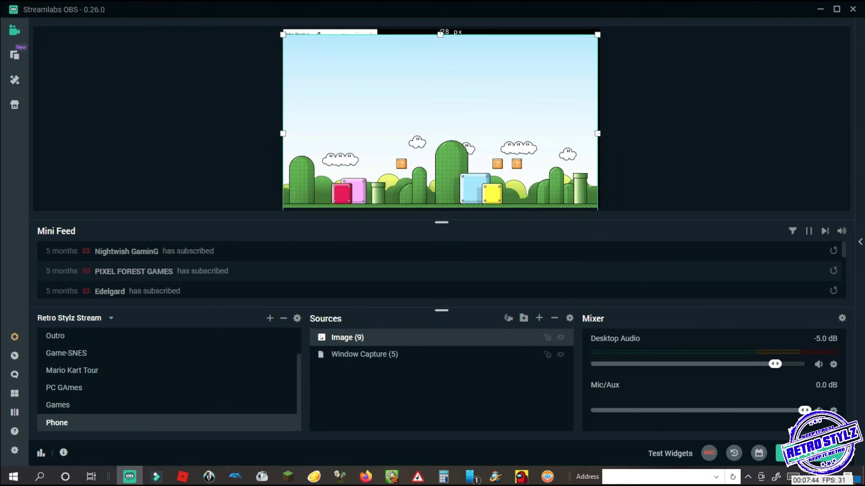
pyautogui.moveTo(356, 354); pyautogui.dragTo(356, 338)
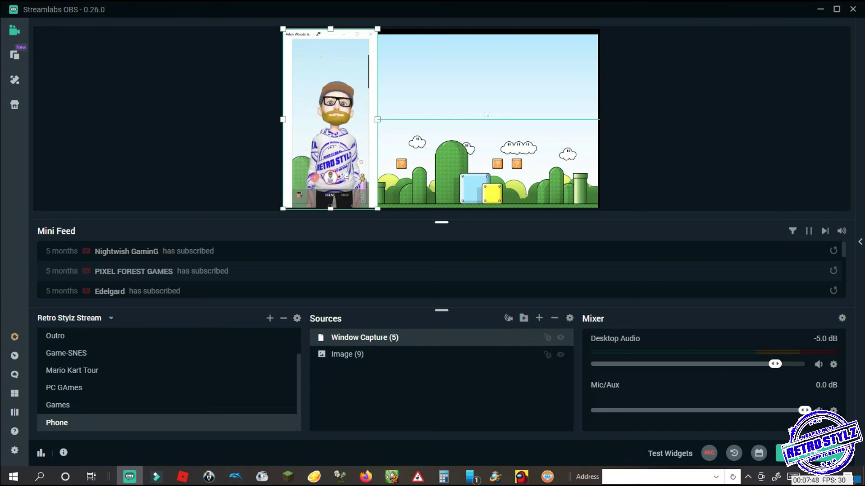